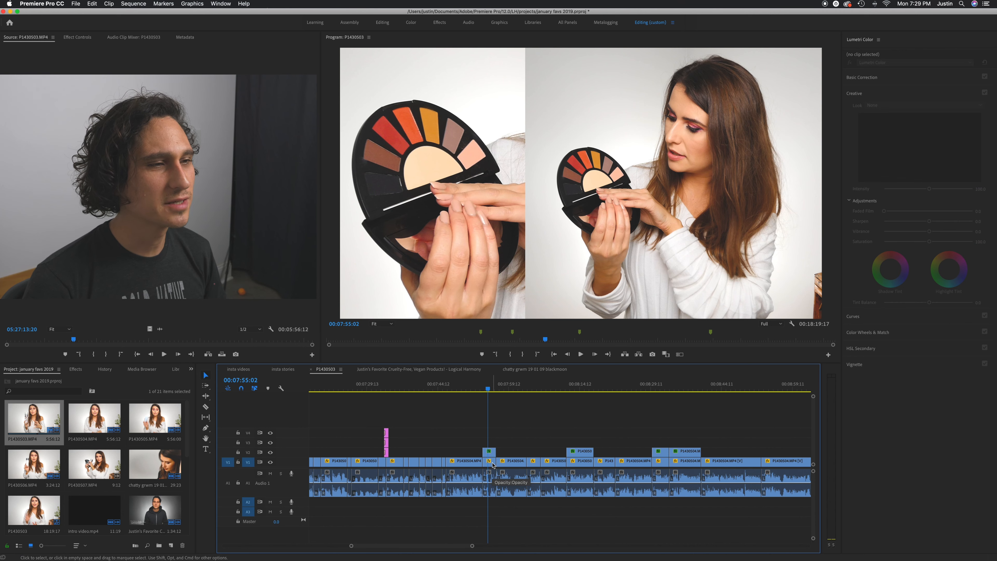
Step: Play back the makeup palette section of the timeline from about 00:07:45:18 to find the product close-up moment
{"action": "left_click", "coordinate": [451, 390]}
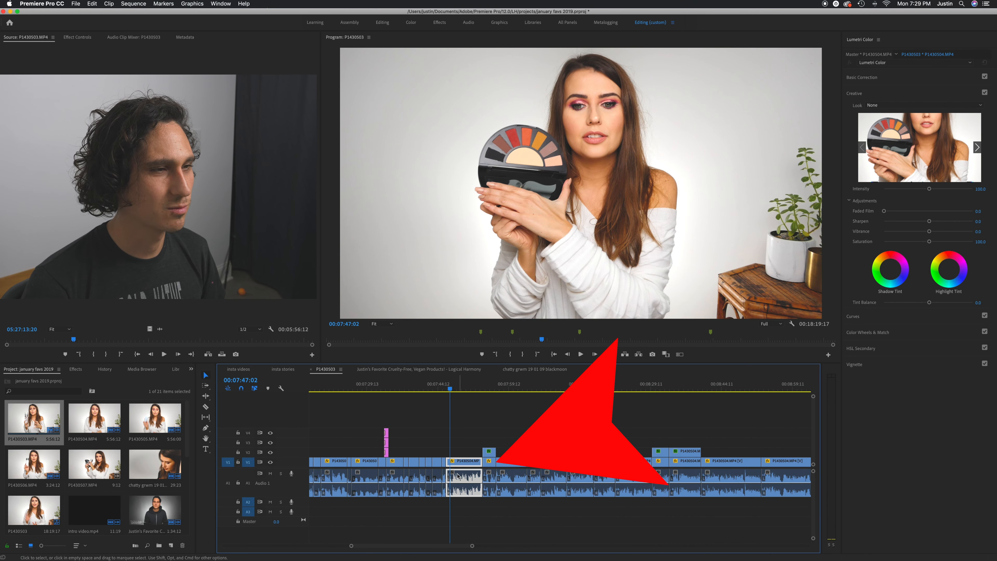
{"action": "left_click", "coordinate": [444, 390]}
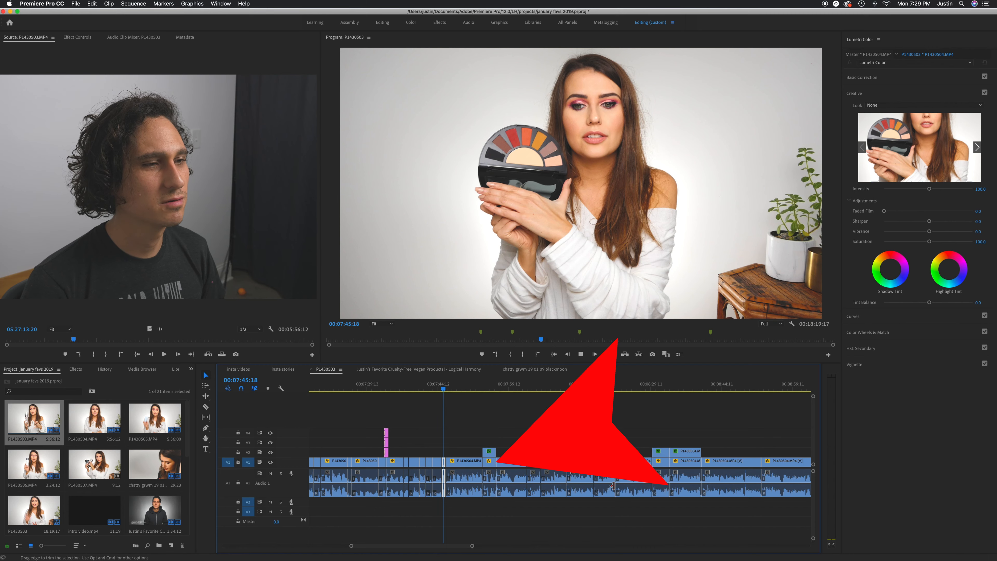
{"action": "key", "text": "space"}
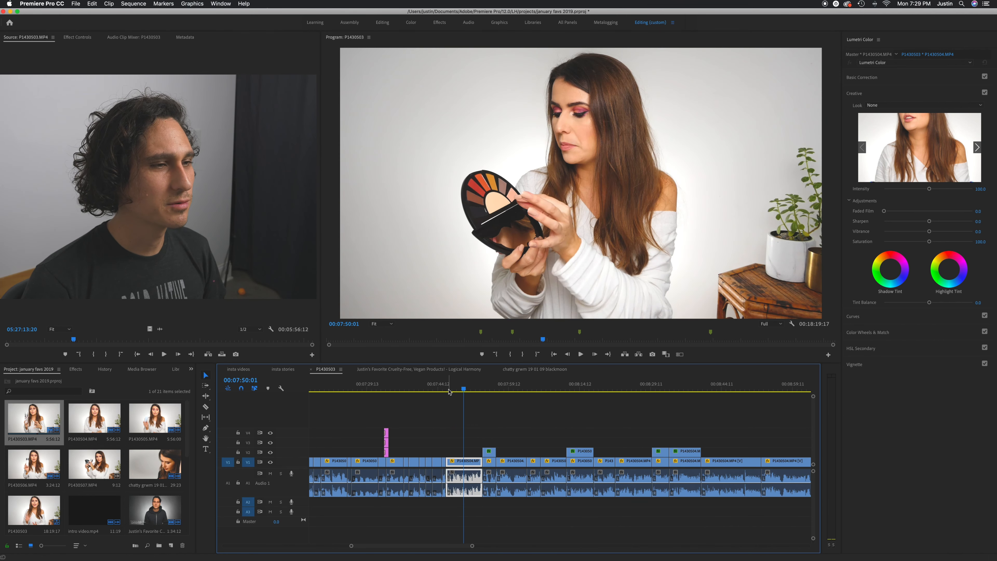
Step: Split the palette clip P1430504.MP4 at 00:07:48:03 to isolate the short product moment
{"action": "left_click", "coordinate": [453, 390]}
{"action": "mouse_move", "coordinate": [454, 389]}
{"action": "left_mouse_down"}
{"action": "mouse_move", "coordinate": [448, 394]}
{"action": "mouse_move", "coordinate": [456, 394]}
{"action": "left_mouse_up"}
{"action": "key", "text": "c"}
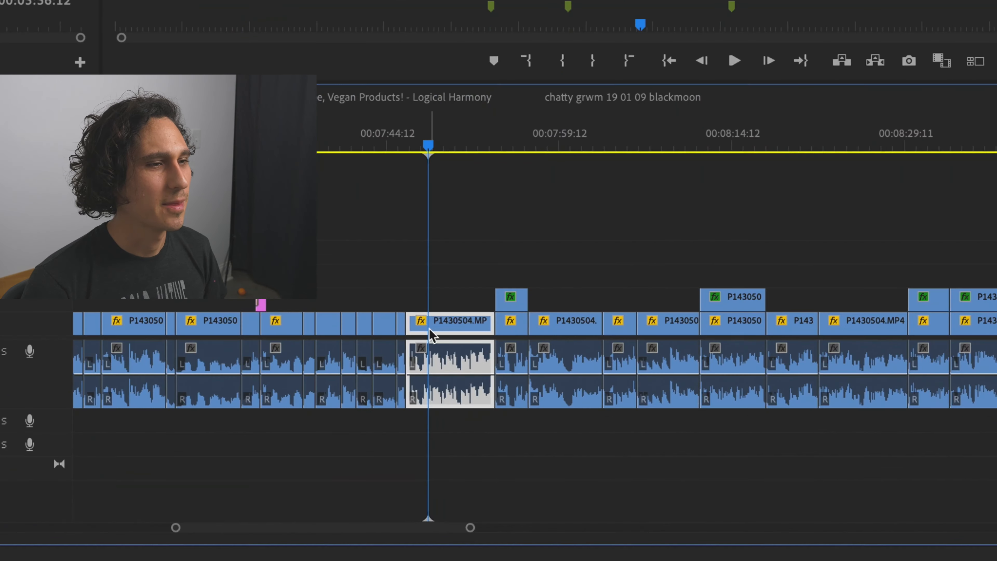
{"action": "left_click", "coordinate": [455, 464]}
{"action": "key", "text": "v"}
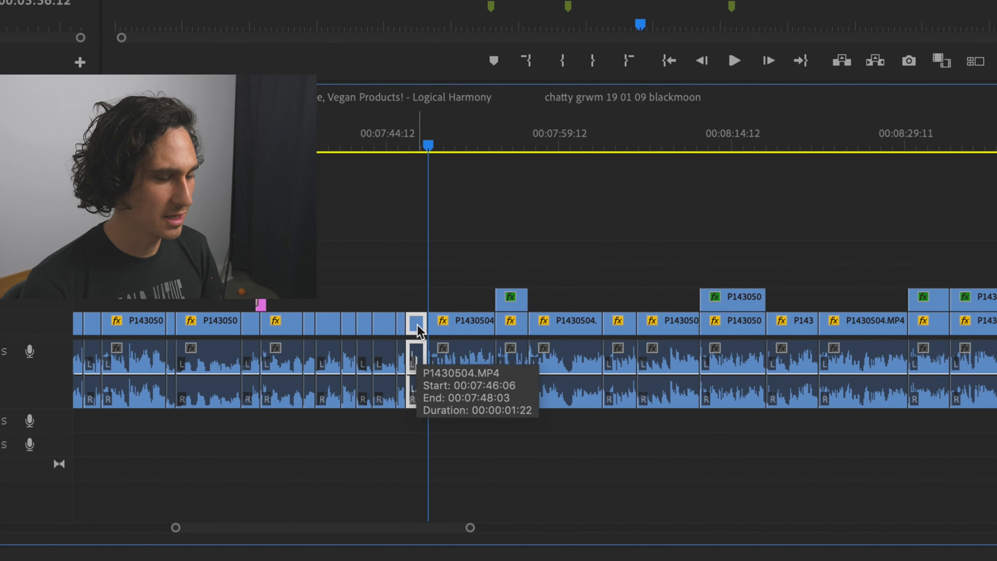
Step: Duplicate the short palette clip onto track V2 directly above itself and open the copy's motion settings
{"action": "mouse_move", "coordinate": [418, 329]}
{"action": "left_mouse_down"}
{"action": "mouse_move", "coordinate": [420, 307]}
{"action": "mouse_move", "coordinate": [425, 324]}
{"action": "left_mouse_up"}
{"action": "left_click", "coordinate": [413, 147]}
{"action": "key", "text": "="}
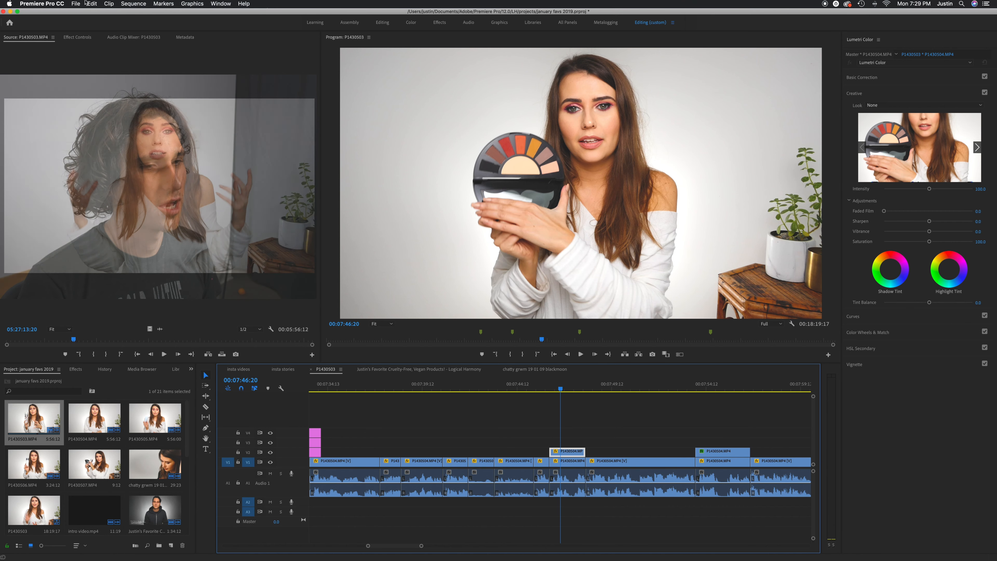
{"action": "left_click", "coordinate": [76, 38]}
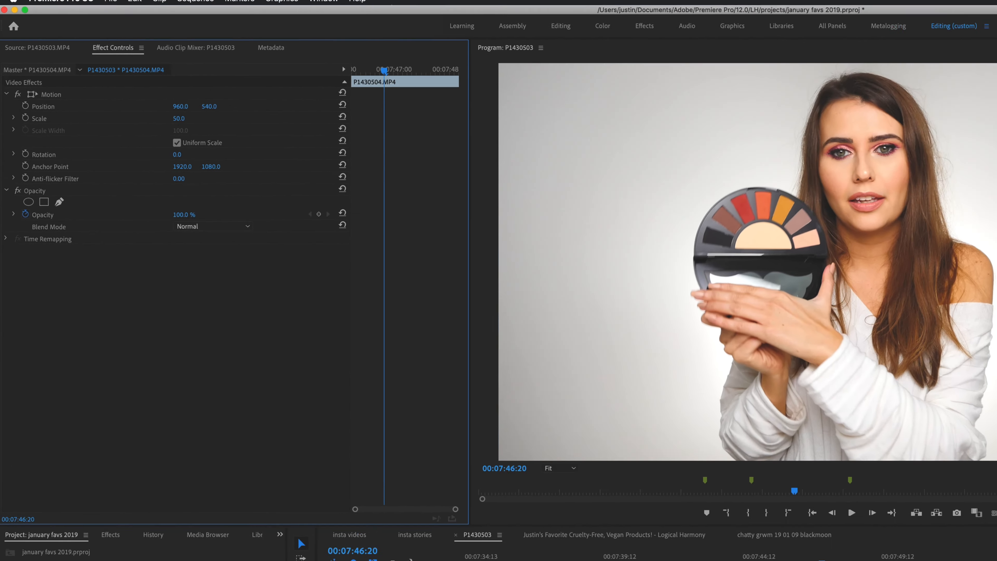
{"action": "left_click", "coordinate": [123, 86]}
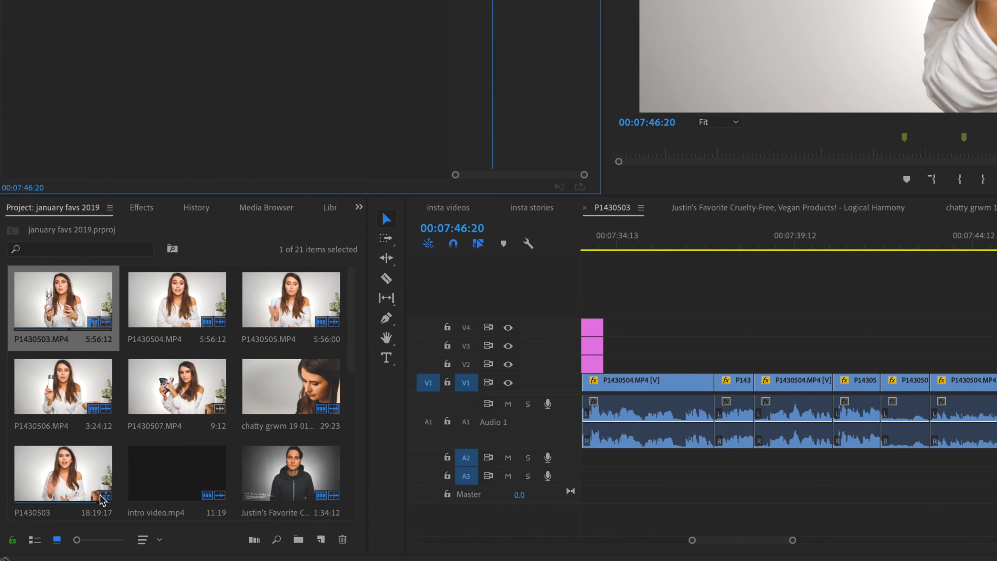
Step: Check the frame size in the P1430503 sequence settings and close them without changes
{"action": "right_click", "coordinate": [103, 502]}
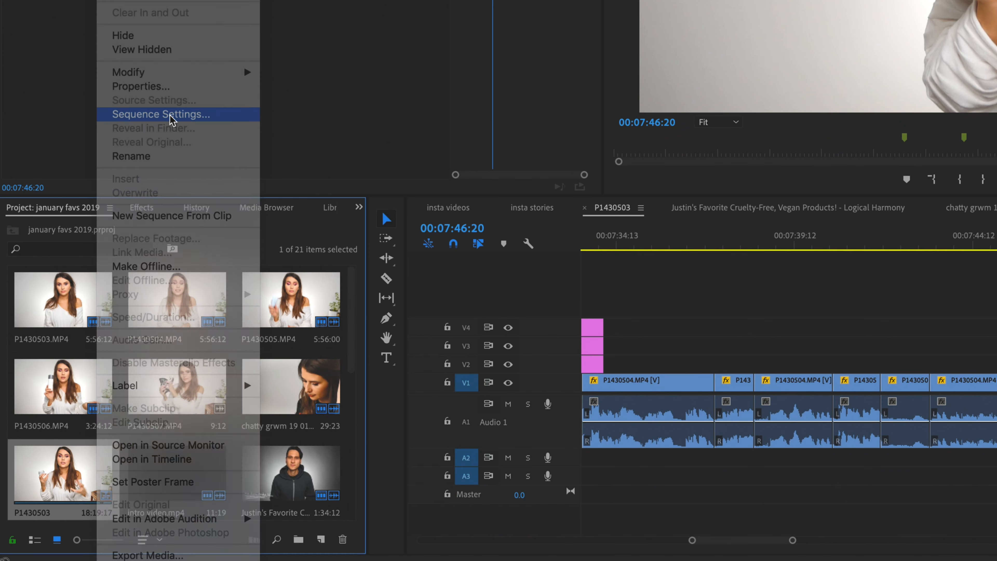
{"action": "left_click", "coordinate": [177, 114]}
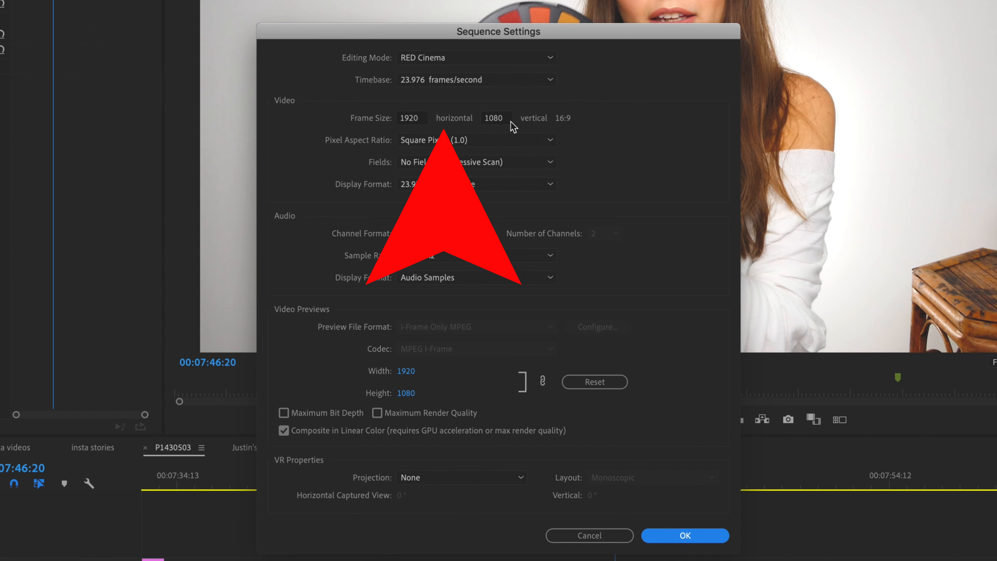
{"action": "left_click", "coordinate": [600, 537]}
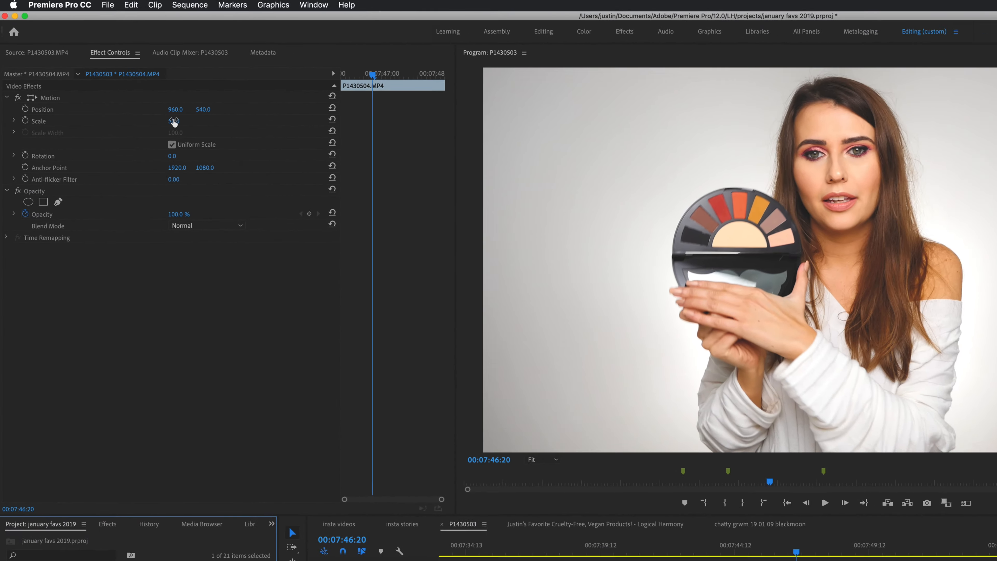
Step: Set the V2 palette clip's scale to 100 and its horizontal position to 865
{"action": "left_click", "coordinate": [123, 85]}
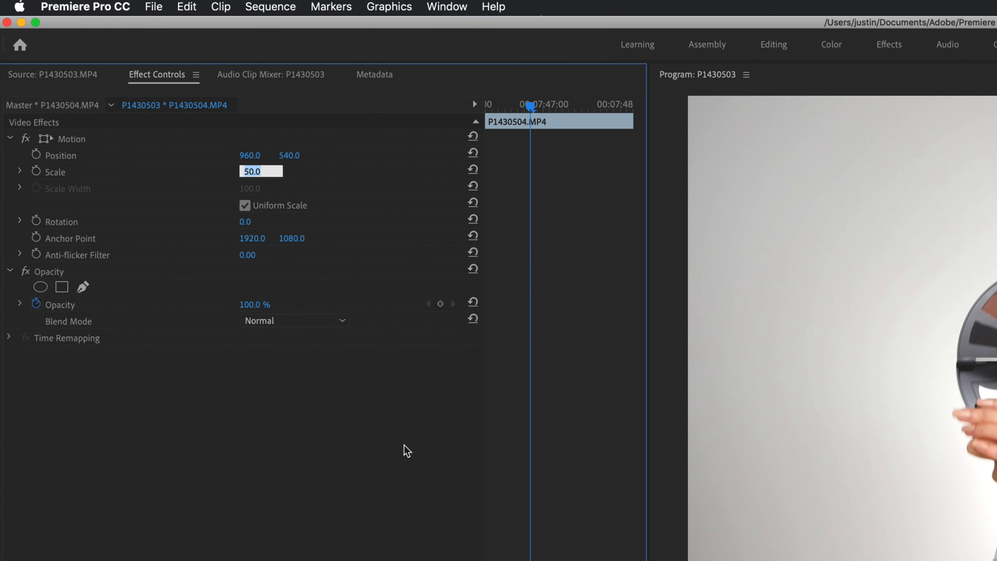
{"action": "type", "text": "100"}
{"action": "key", "text": "Return"}
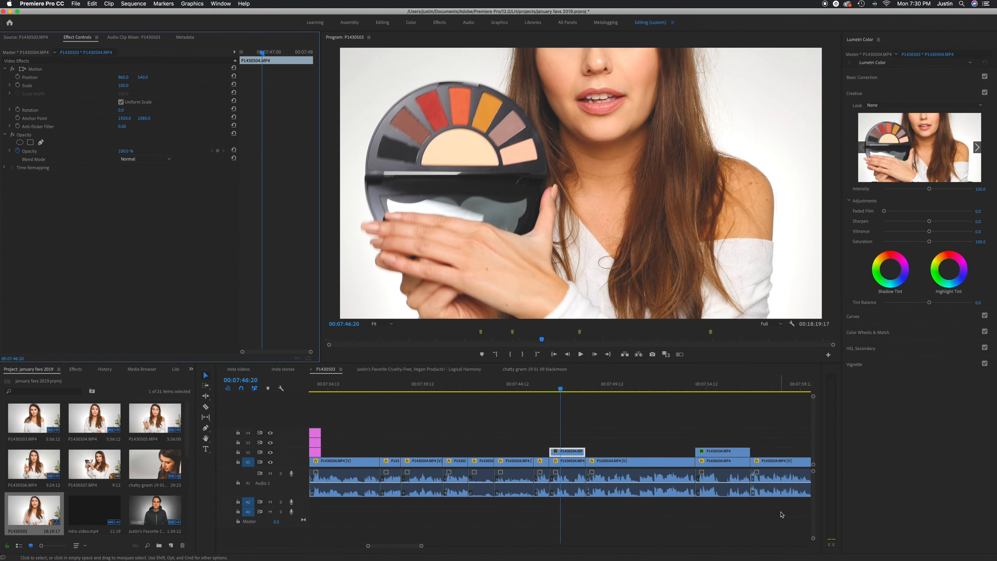
{"action": "left_click_drag", "start_coordinate": [123, 78], "coordinate": [86, 78]}
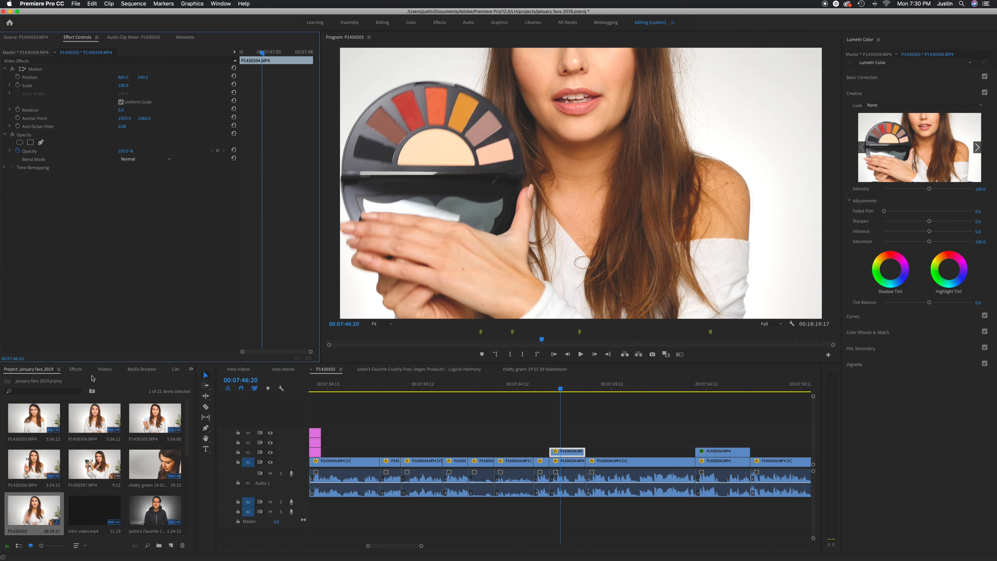
Step: Apply the Crop effect to the V2 palette clip and crop its right side by 51%
{"action": "left_click", "coordinate": [76, 369]}
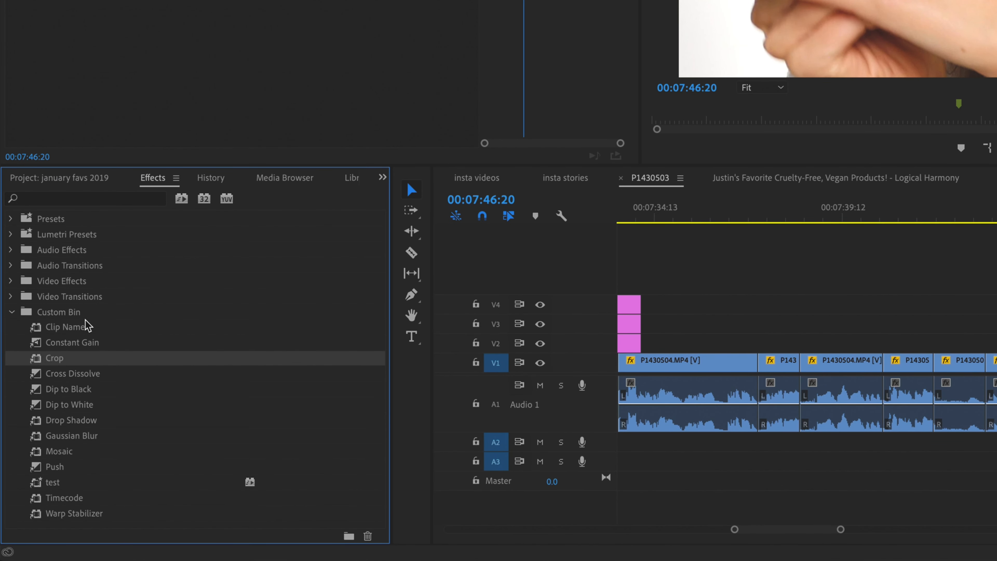
{"action": "left_click", "coordinate": [90, 200]}
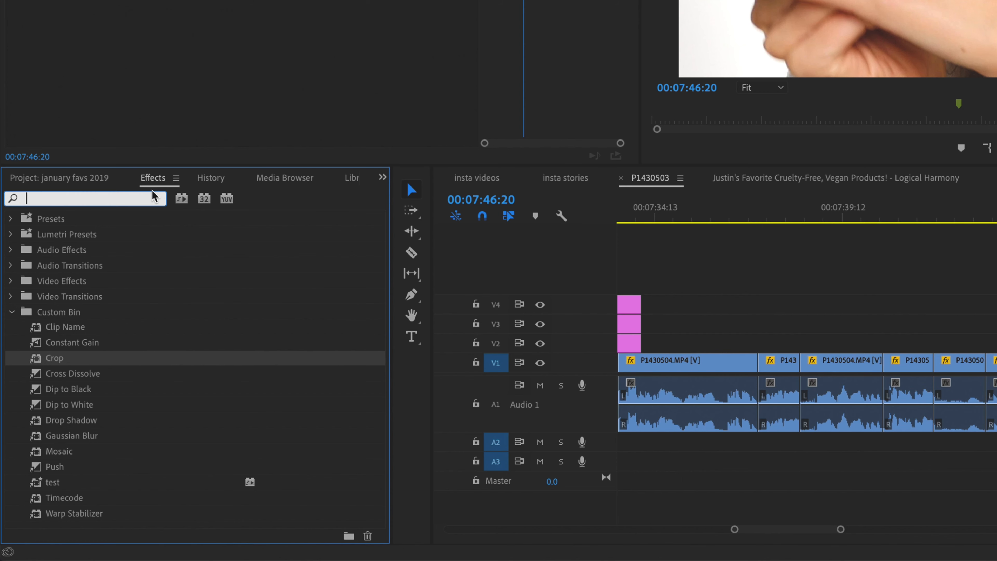
{"action": "type", "text": "crop"}
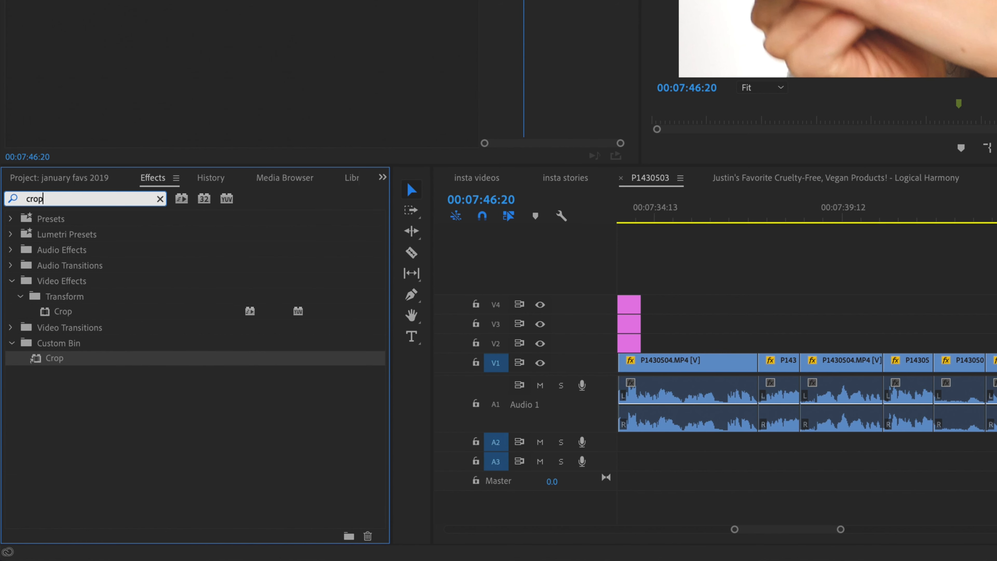
{"action": "left_click_drag", "start_coordinate": [58, 314], "coordinate": [958, 381]}
{"action": "left_click", "coordinate": [770, 413]}
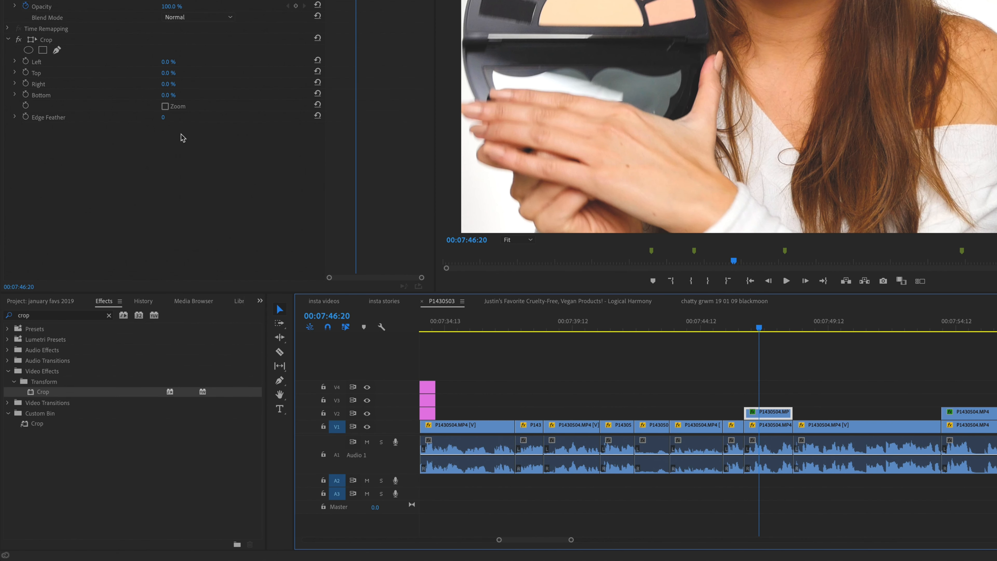
{"action": "left_click_drag", "start_coordinate": [168, 88], "coordinate": [186, 87]}
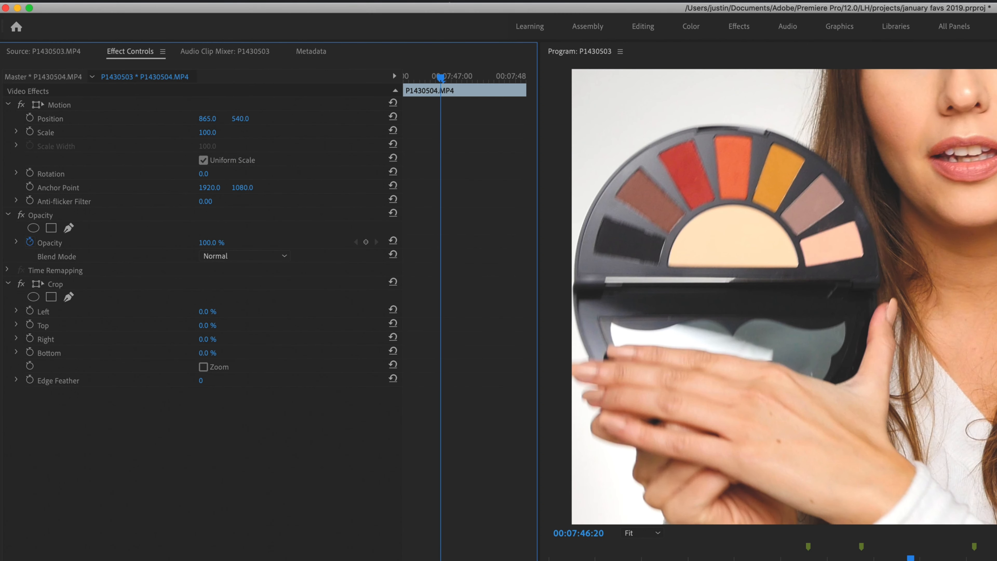
{"action": "left_click_drag", "start_coordinate": [207, 338], "coordinate": [243, 339]}
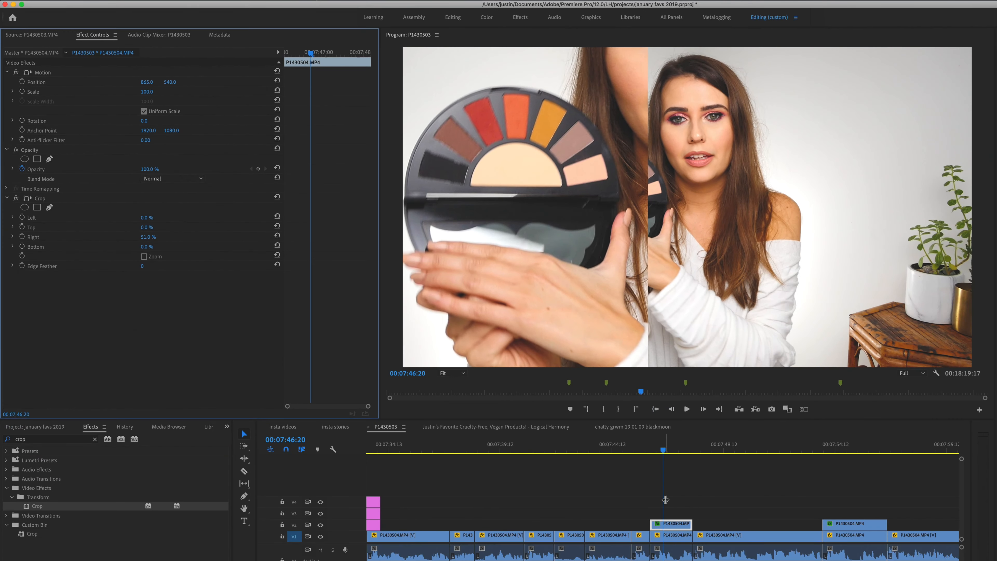
Step: Set the V1 palette clip's horizontal position to 1379 beside the close-up and play back the split screen
{"action": "left_click", "coordinate": [667, 536]}
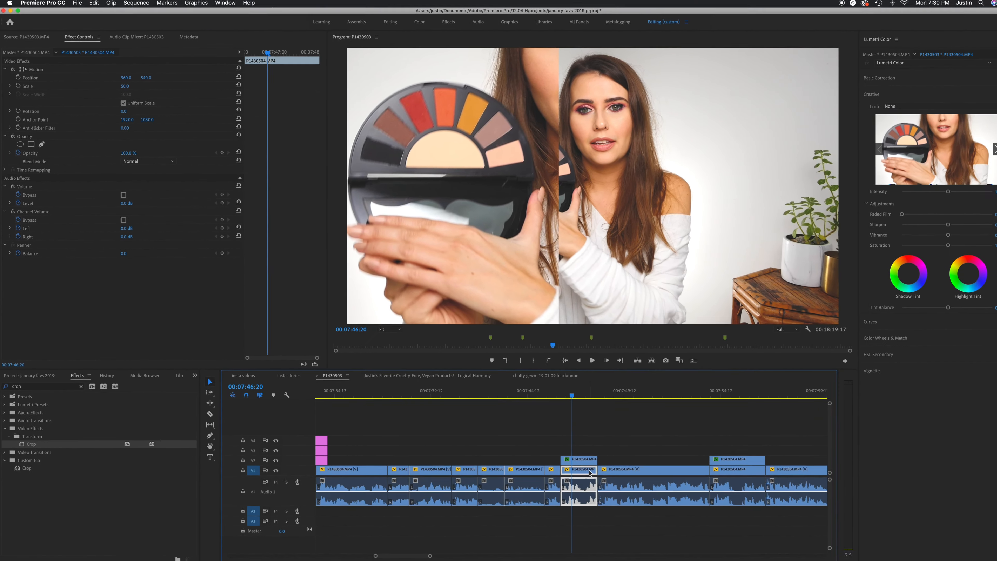
{"action": "left_click_drag", "start_coordinate": [122, 78], "coordinate": [424, 436]}
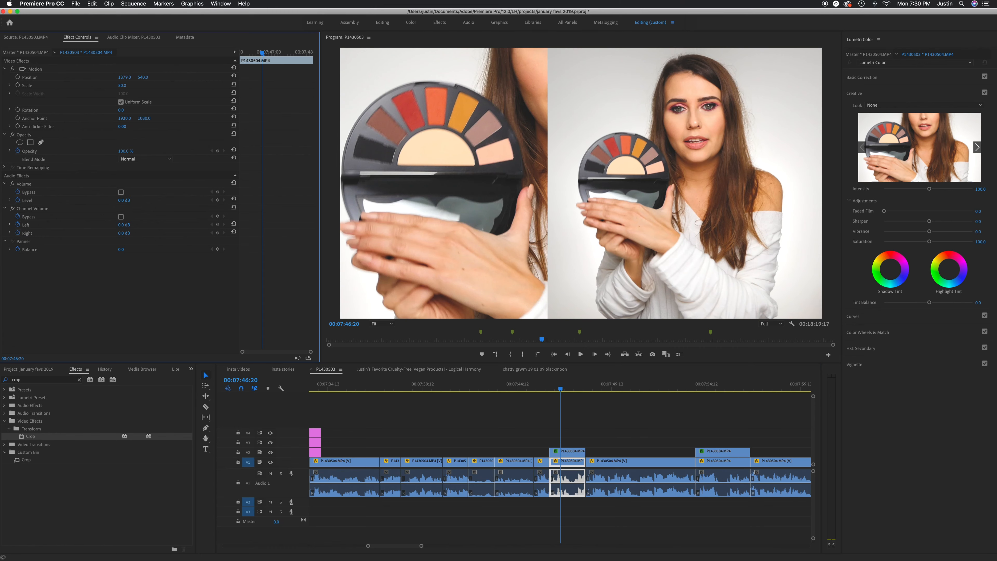
{"action": "left_click", "coordinate": [543, 390]}
{"action": "key", "text": "space"}
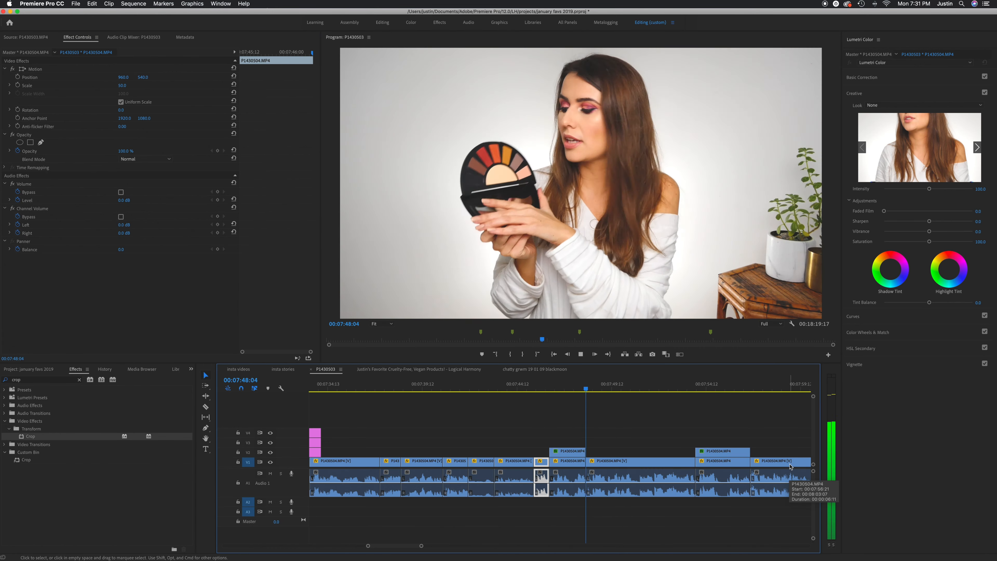
{"action": "key", "text": "space"}
{"action": "left_click_drag", "start_coordinate": [562, 387], "coordinate": [569, 390]}
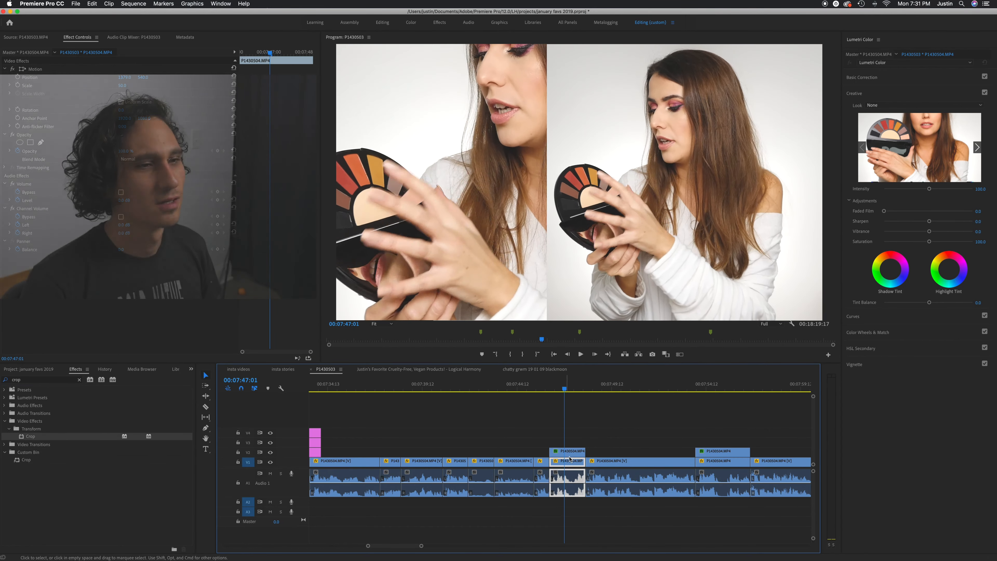
Step: Delete the V2 close-up clip and reset the motion settings of the V1 palette clip
{"action": "key", "text": "BackSpace"}
{"action": "left_click", "coordinate": [567, 462]}
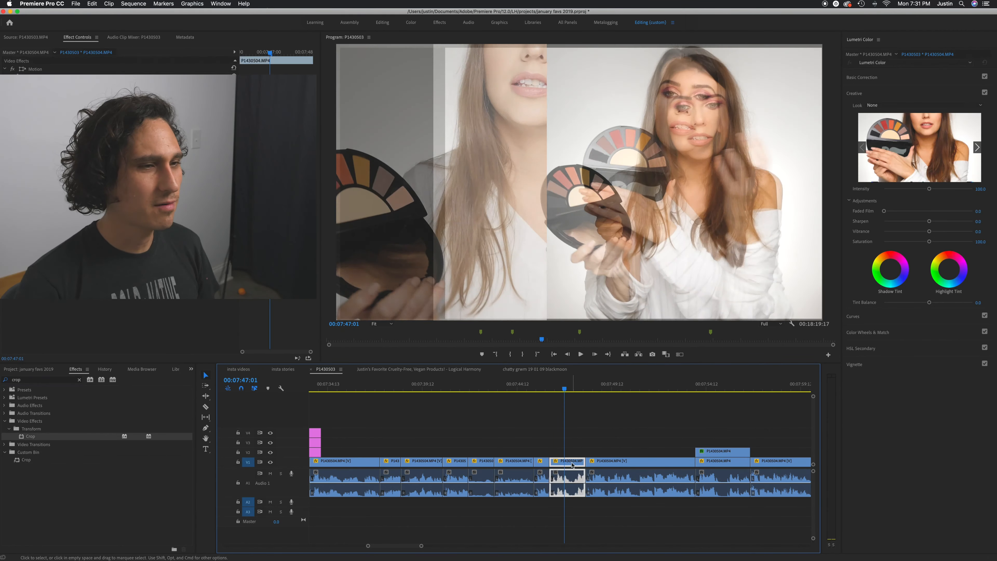
{"action": "left_click", "coordinate": [234, 68]}
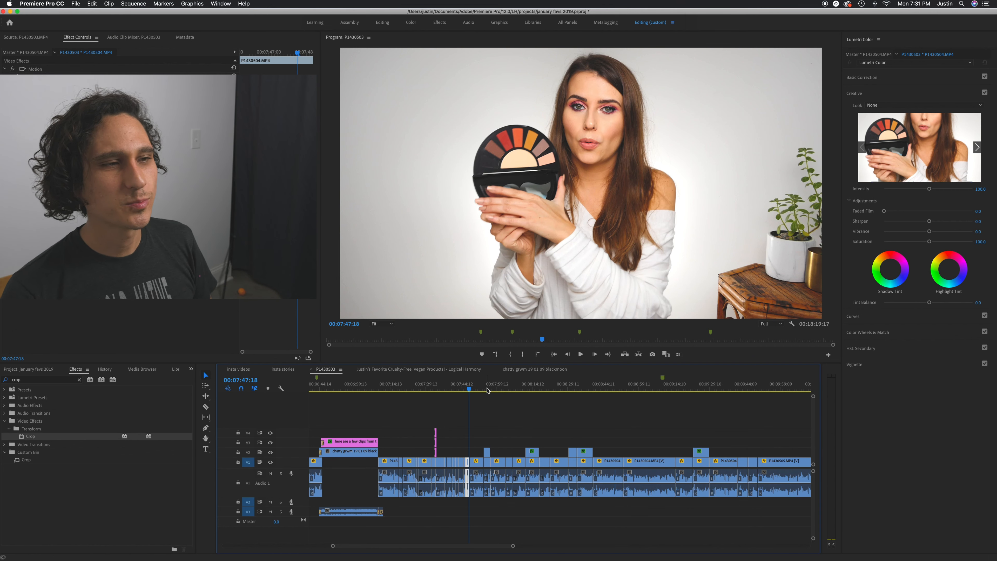
Step: Examine the blush split-screen section at about 00:08:35 and its stacked clips in the timeline
{"action": "scroll", "coordinate": [488, 389], "scroll_direction": "right", "scroll_amount": 3}
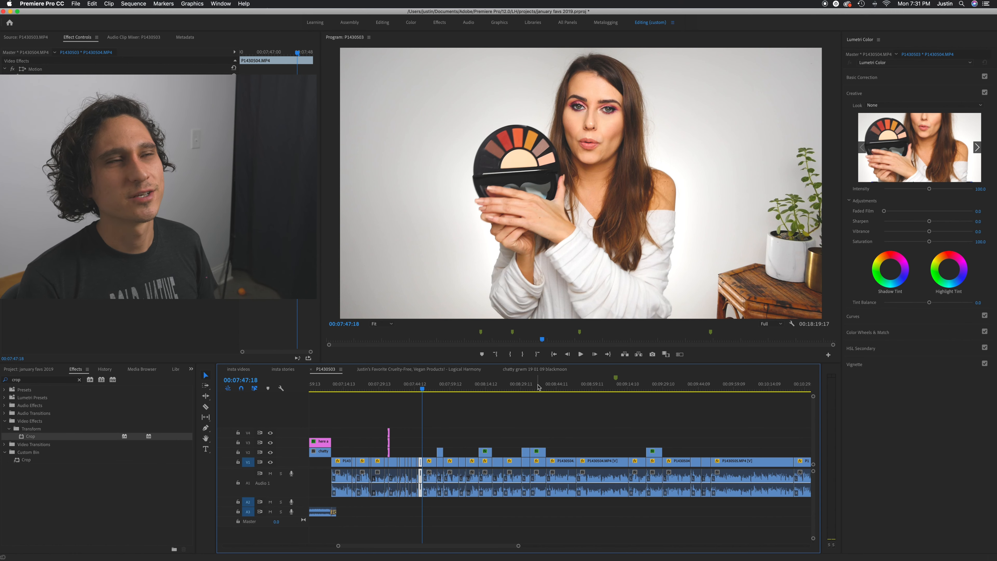
{"action": "left_click", "coordinate": [536, 386]}
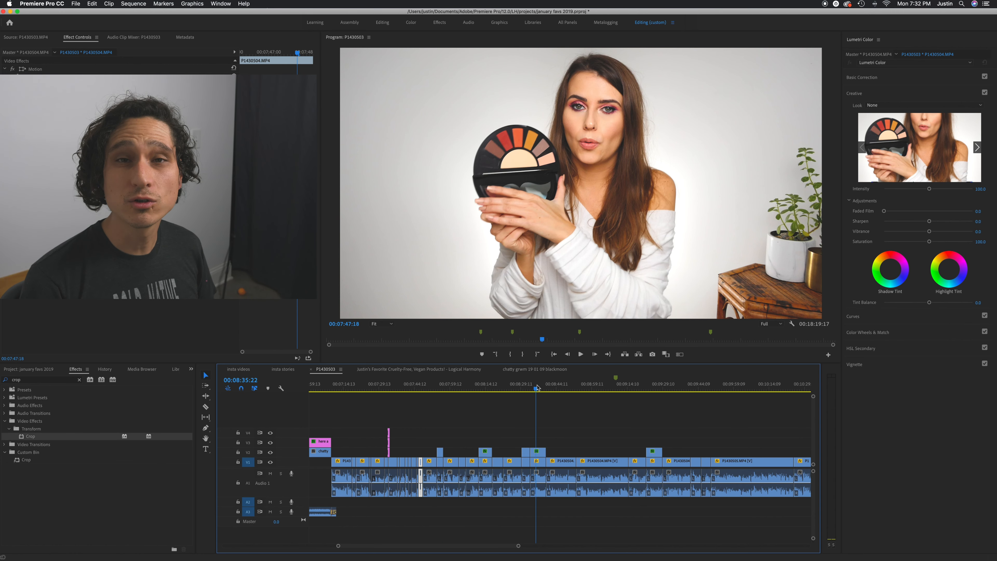
{"action": "key", "text": "minus"}
{"action": "key", "text": "minus"}
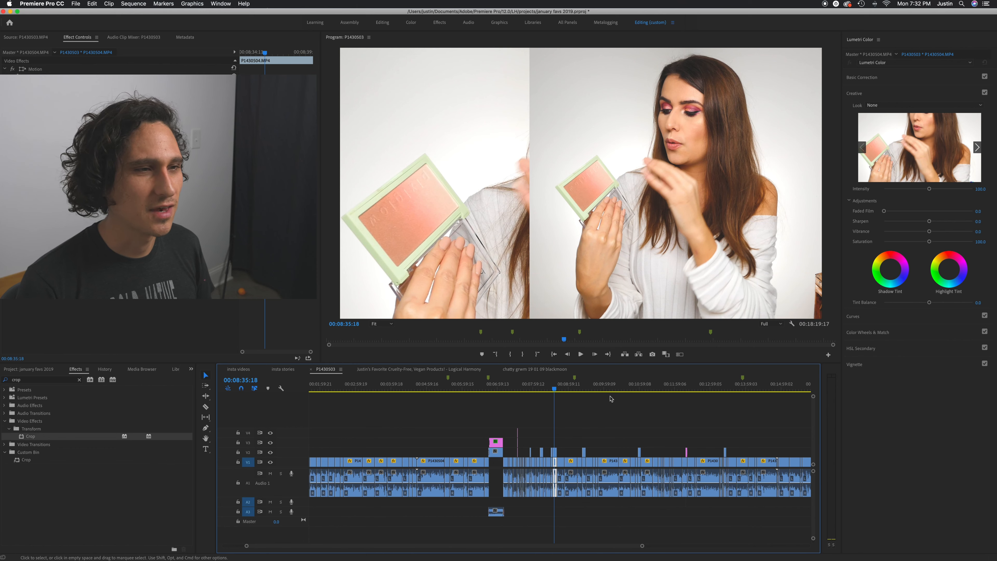
{"action": "scroll", "coordinate": [610, 399], "scroll_direction": "right", "scroll_amount": 5}
{"action": "scroll", "coordinate": [610, 399], "scroll_direction": "left", "scroll_amount": 3}
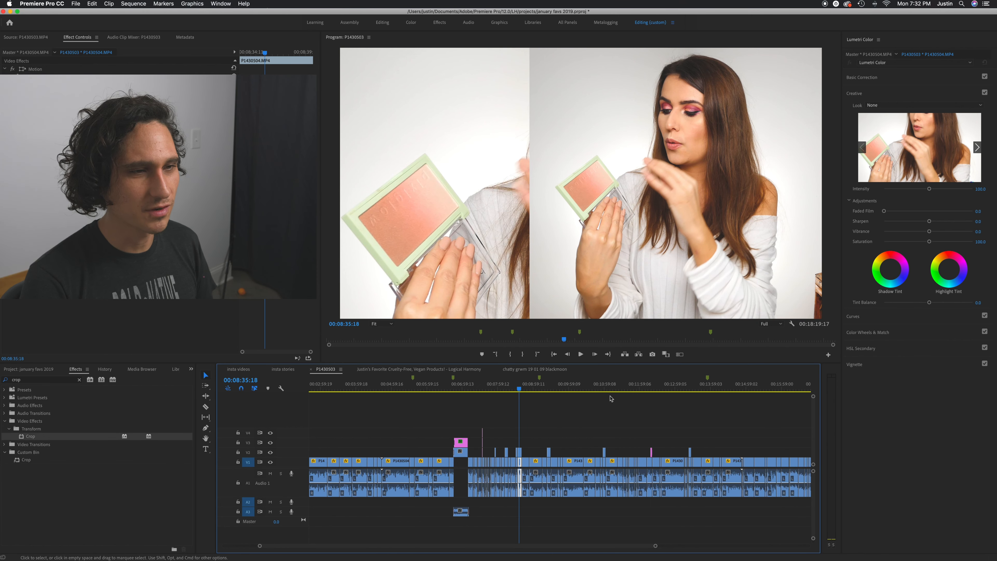
{"action": "key", "text": "equal"}
{"action": "key", "text": "equal"}
{"action": "key", "text": "equal"}
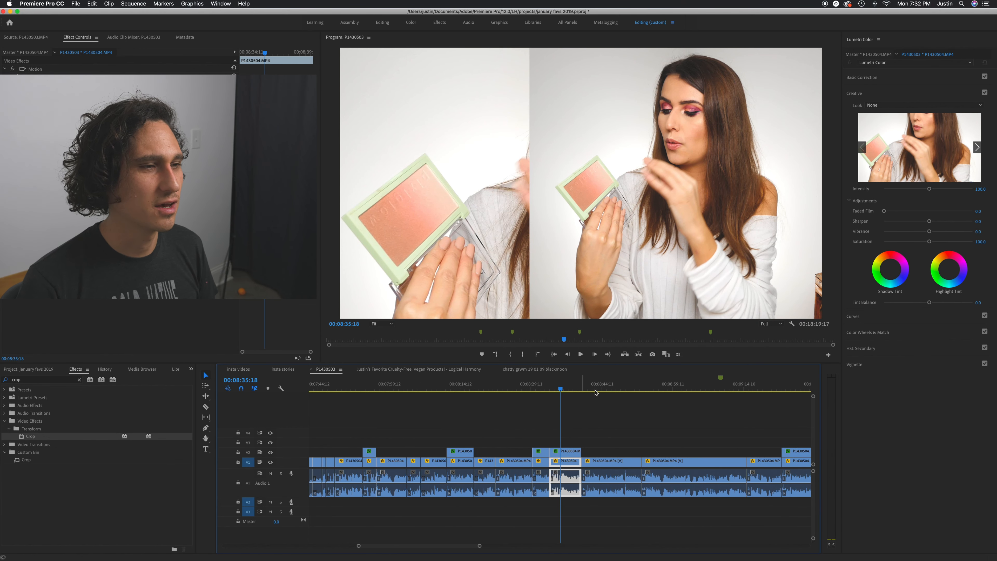
Step: View the split-screen sections at 00:09:24:19 and 00:11:00:10 further along the timeline
{"action": "scroll", "coordinate": [596, 393], "scroll_direction": "right", "scroll_amount": 1}
{"action": "left_click", "coordinate": [758, 388]}
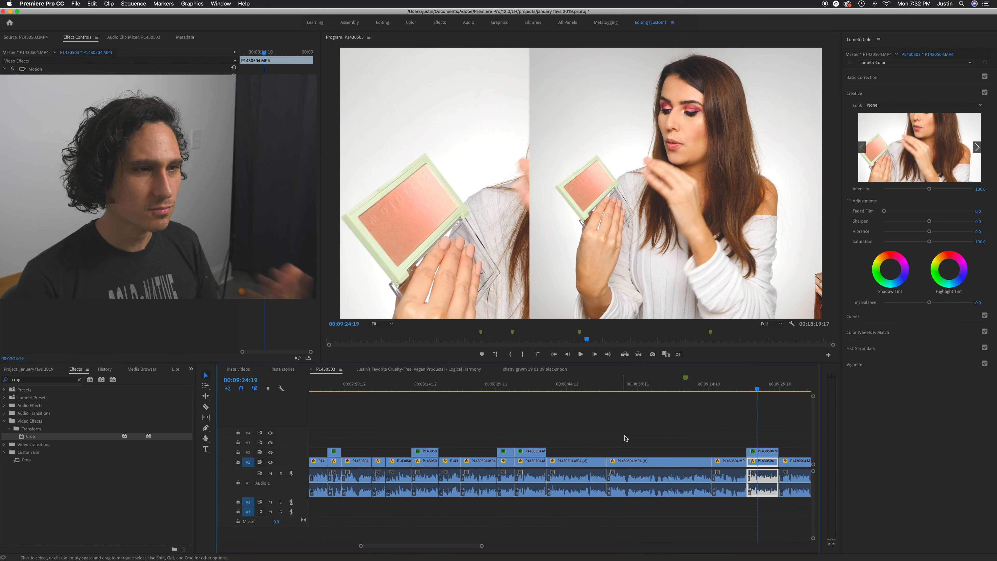
{"action": "scroll", "coordinate": [663, 439], "scroll_direction": "right", "scroll_amount": 5}
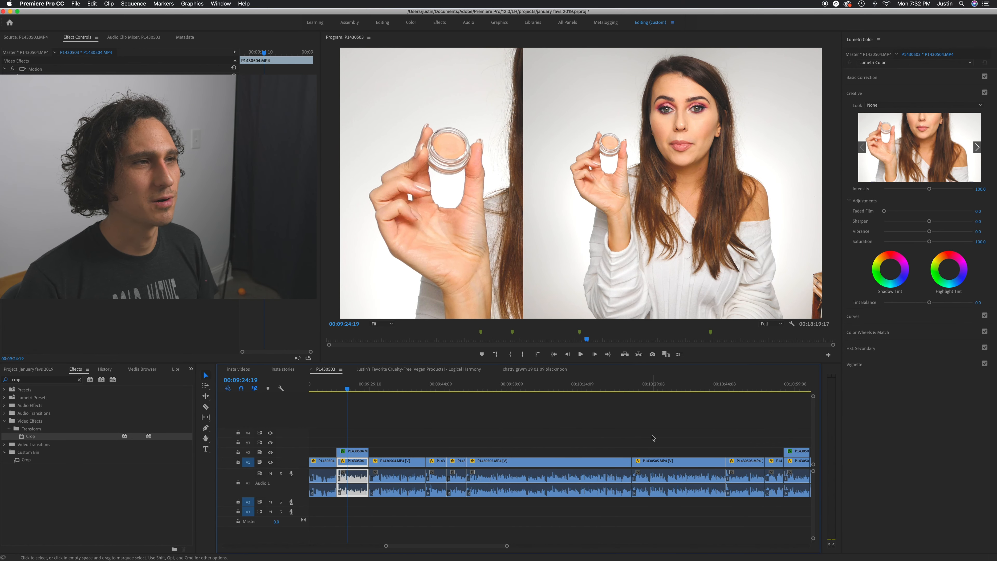
{"action": "scroll", "coordinate": [654, 439], "scroll_direction": "right", "scroll_amount": 2}
{"action": "left_click", "coordinate": [636, 381]}
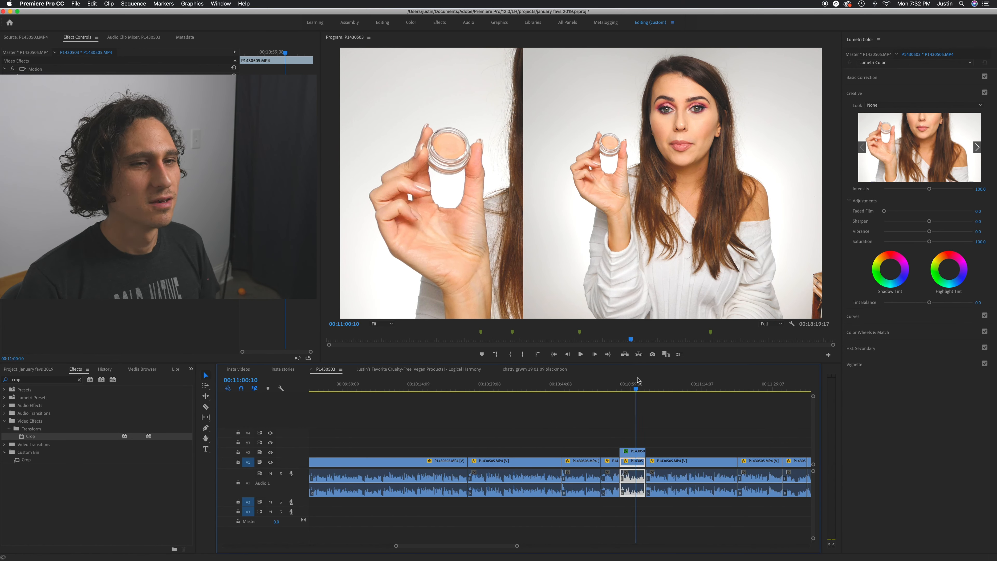
Step: Play back the transition into the titled "chatty grwm 19 01 09 blackmoon" cutaway and stop at 00:06:56:06
{"action": "key", "text": "minus"}
{"action": "key", "text": "minus"}
{"action": "scroll", "coordinate": [668, 440], "scroll_direction": "right", "scroll_amount": 1}
{"action": "scroll", "coordinate": [667, 439], "scroll_direction": "left", "scroll_amount": 4}
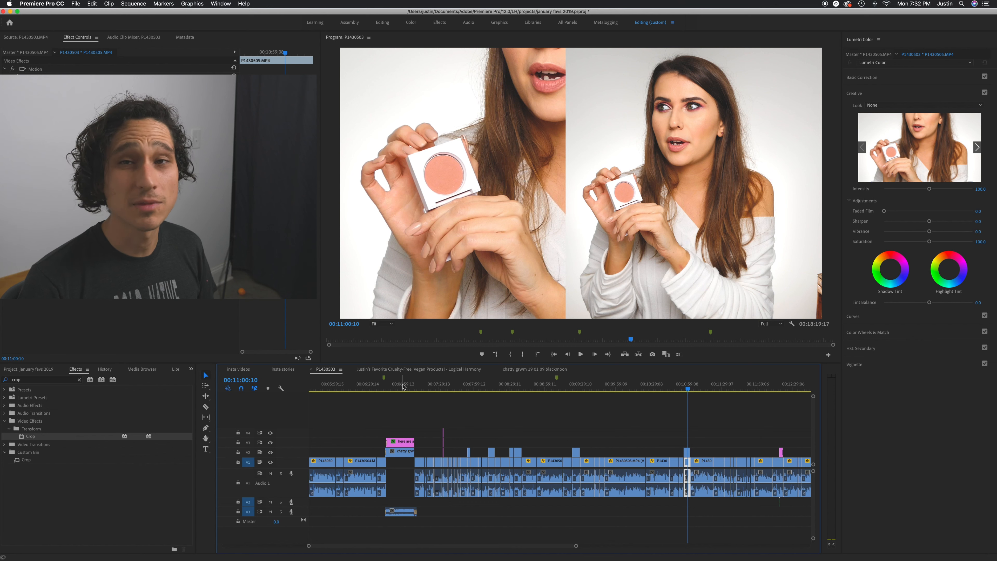
{"action": "left_click", "coordinate": [380, 389]}
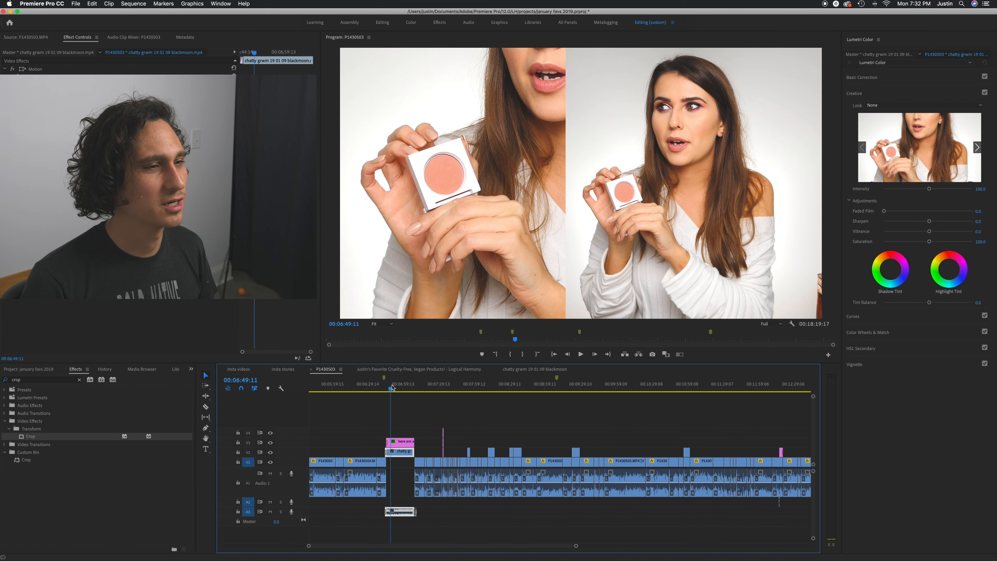
{"action": "key", "text": "space"}
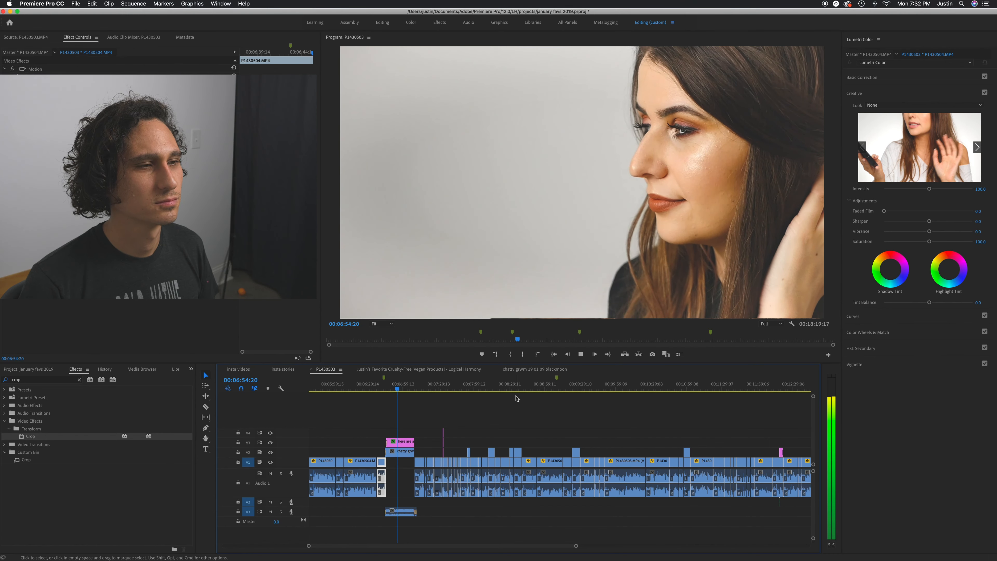
{"action": "key", "text": "space"}
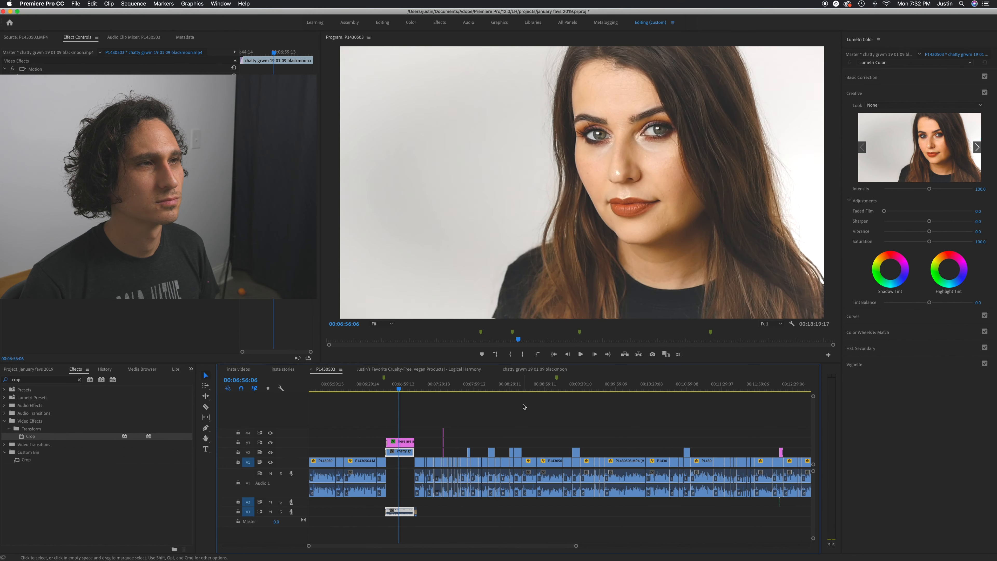
{"action": "key", "text": "minus"}
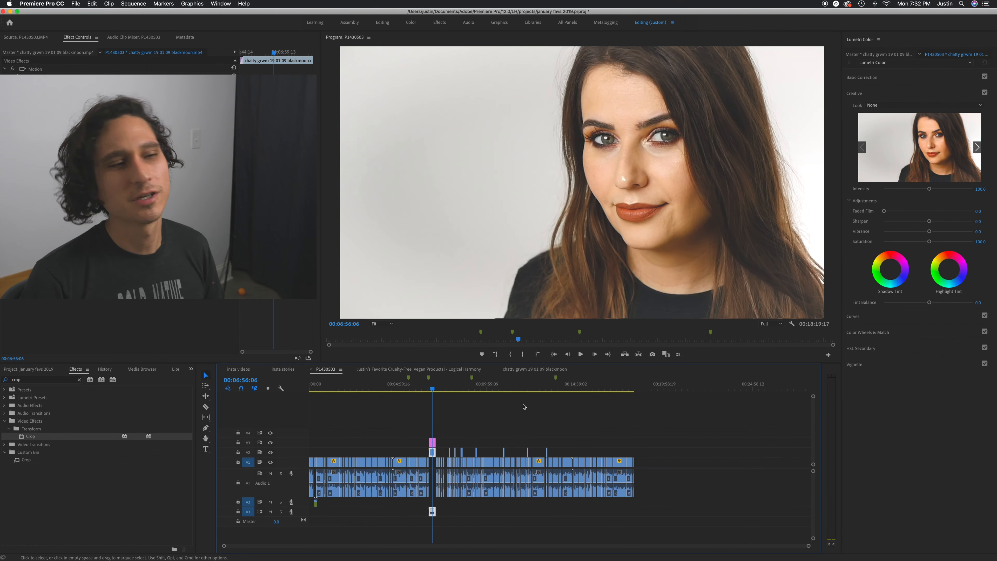